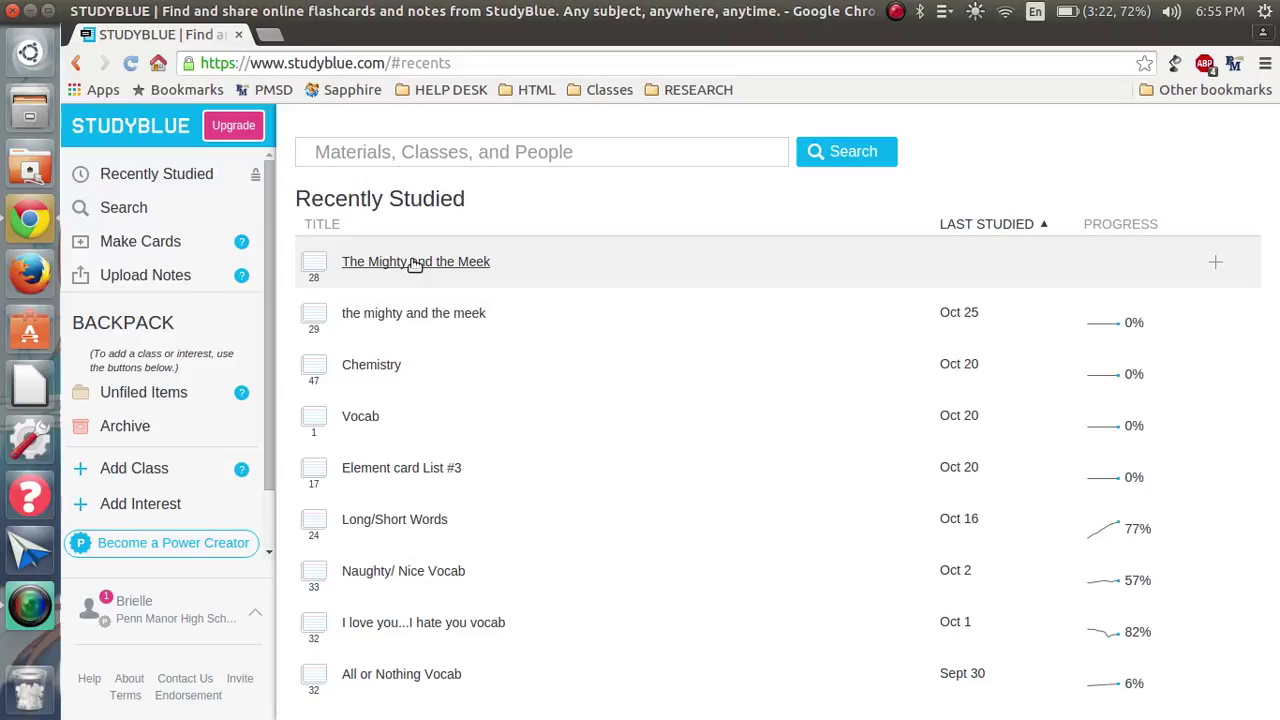
Open The Mighty and the Meek for editing, add a blank card, and save the deck
left_click(414, 262)
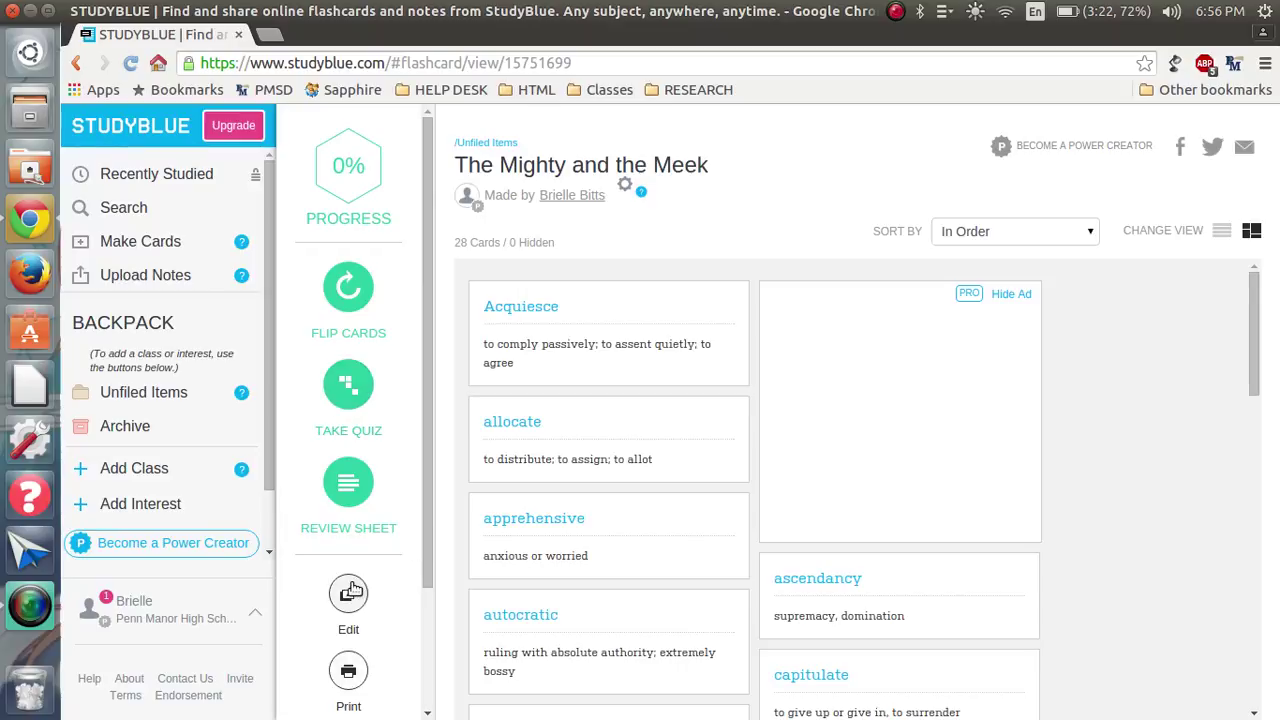
left_click(354, 591)
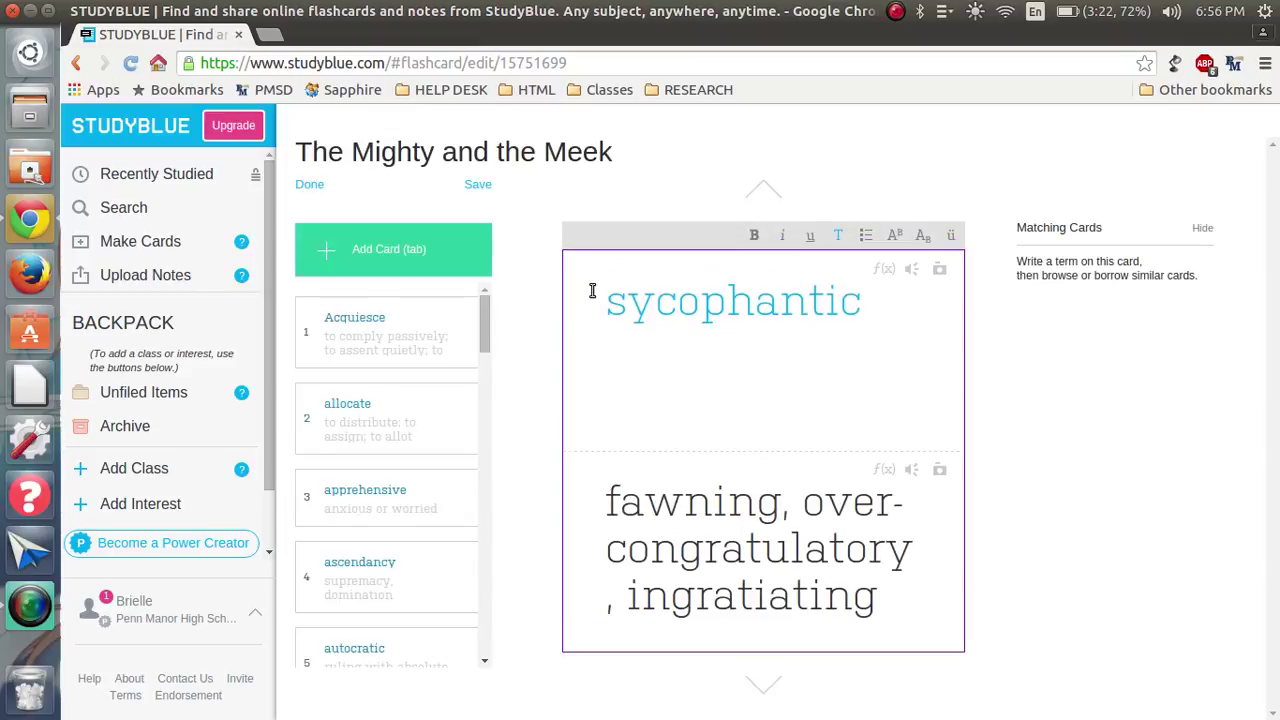
left_click(383, 250)
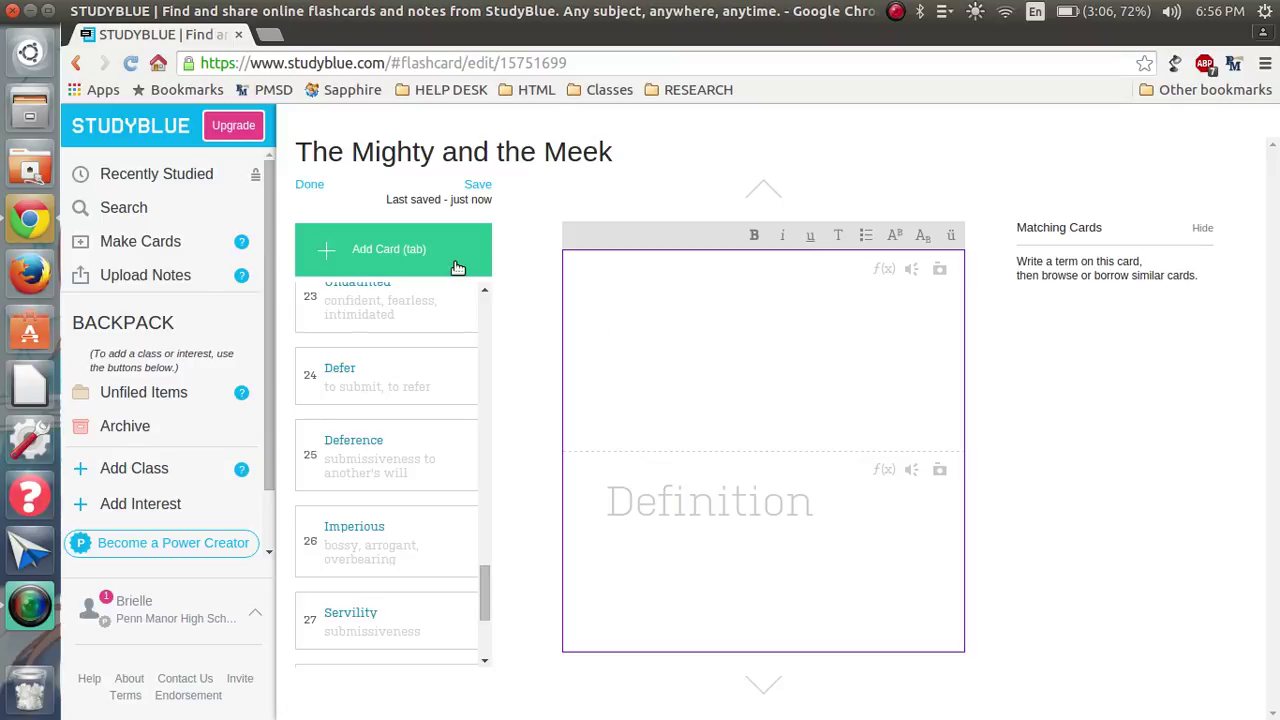
left_click(478, 186)
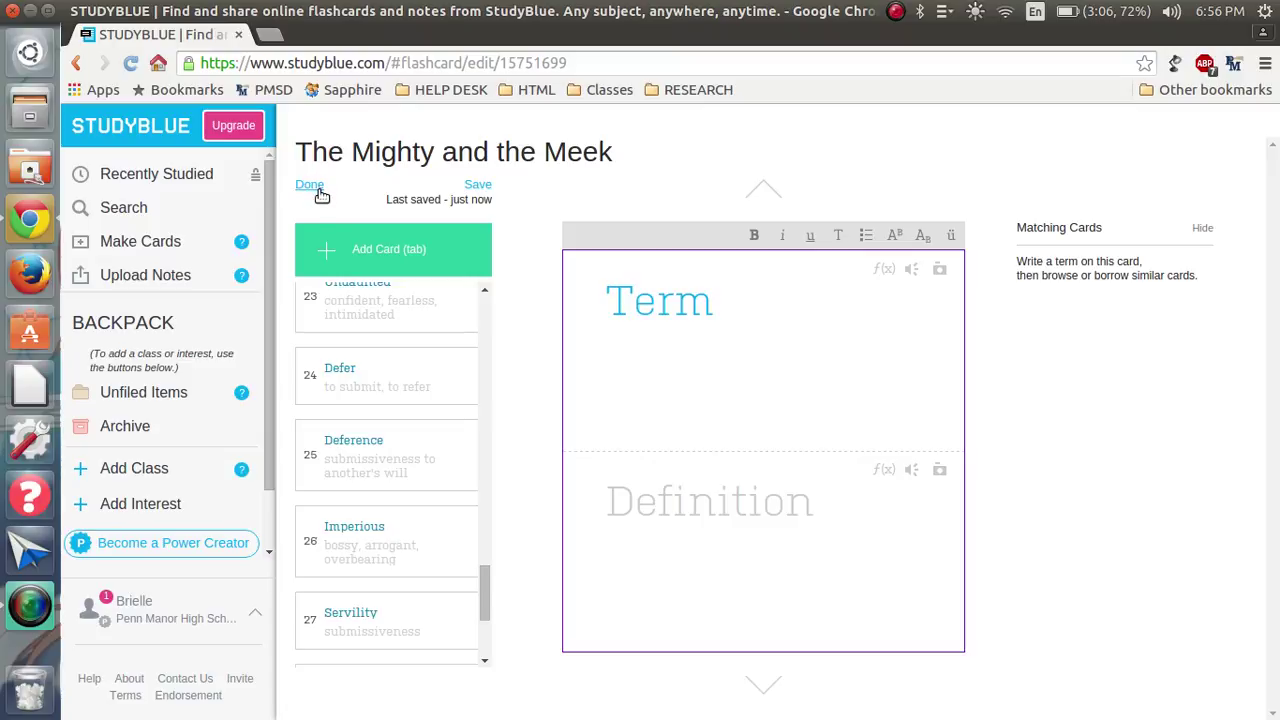
Save the deck settings with location kept as Unfiled Items
left_click(536, 158)
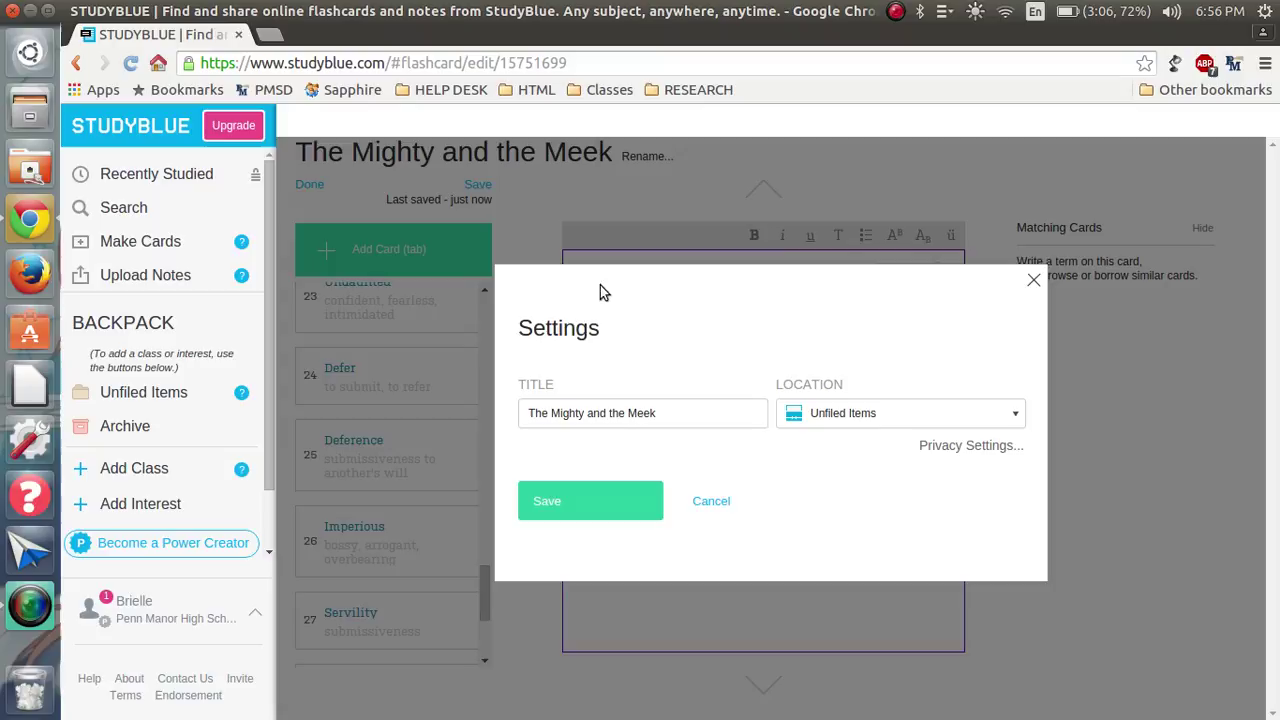
left_click(887, 418)
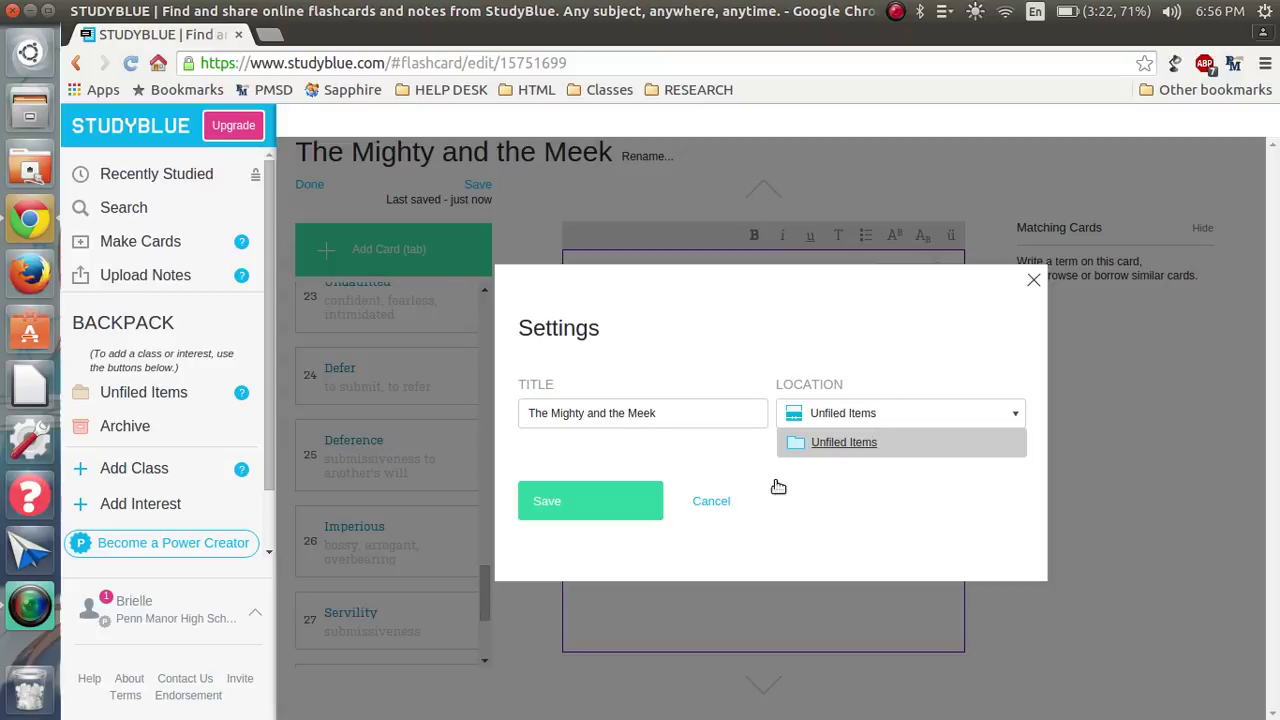
left_click(608, 514)
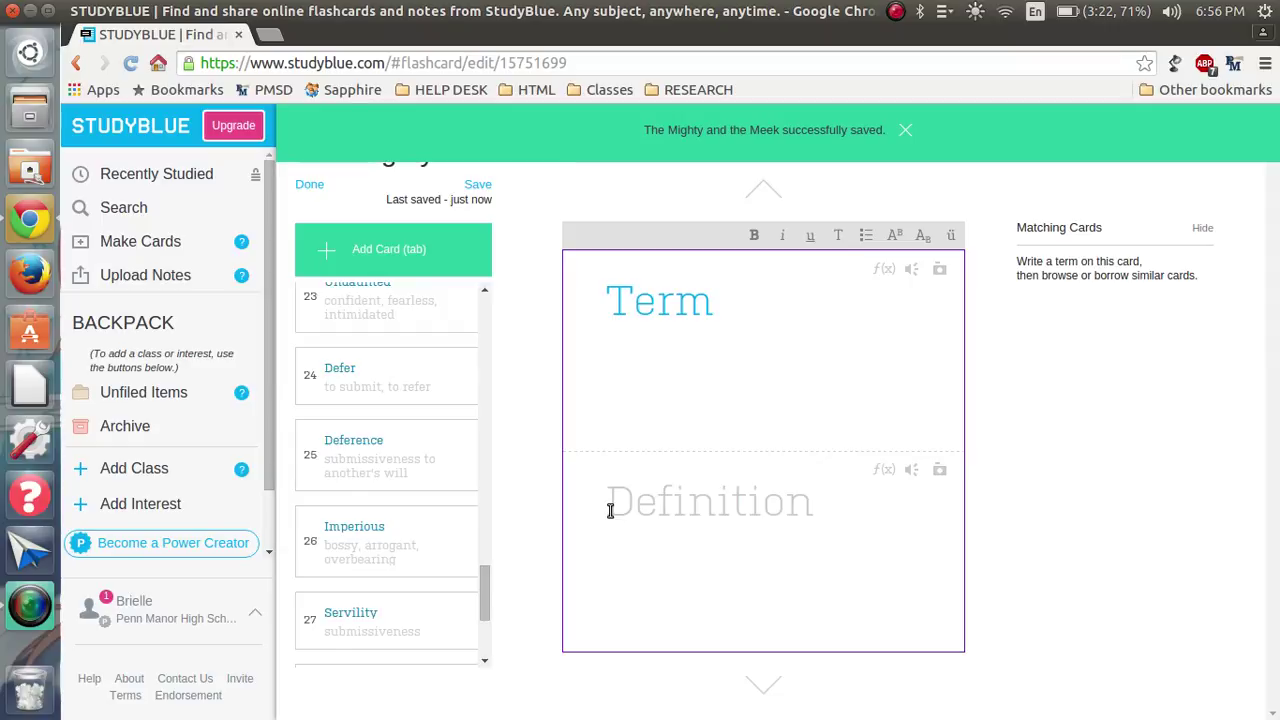
Leave the deck editor and run the English popular search for materials, classes and people
left_click(904, 136)
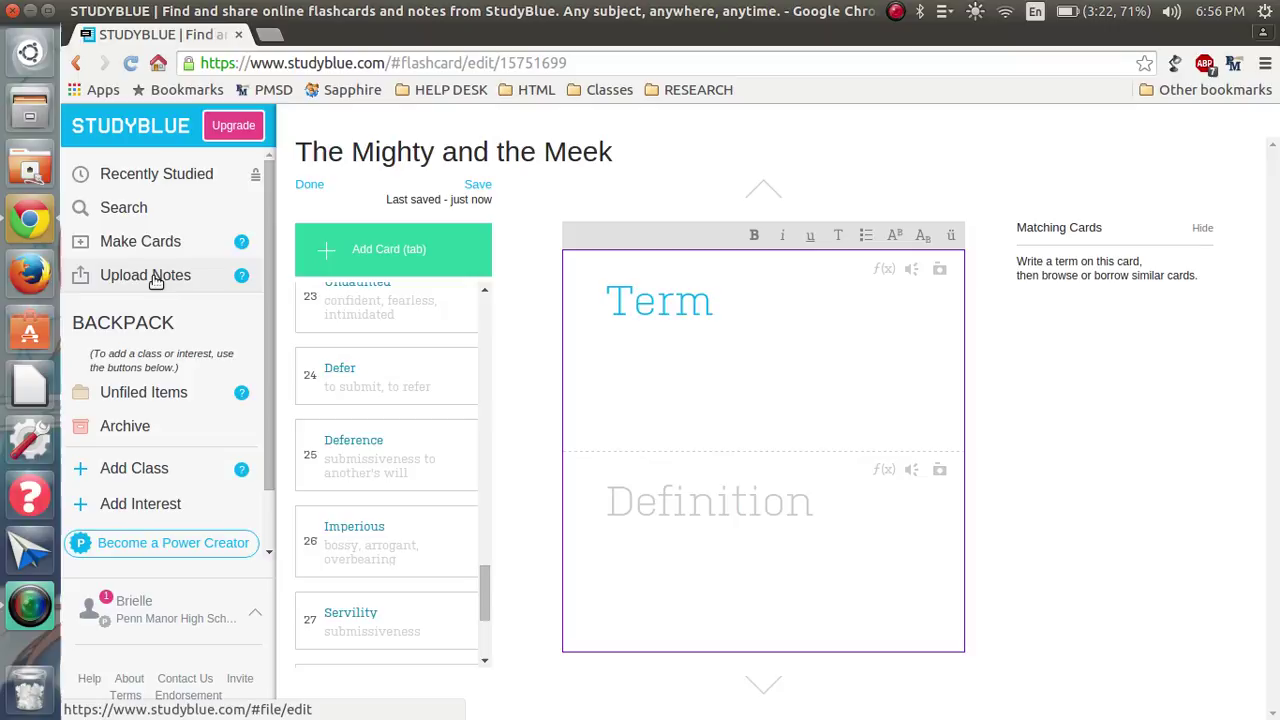
left_click(118, 205)
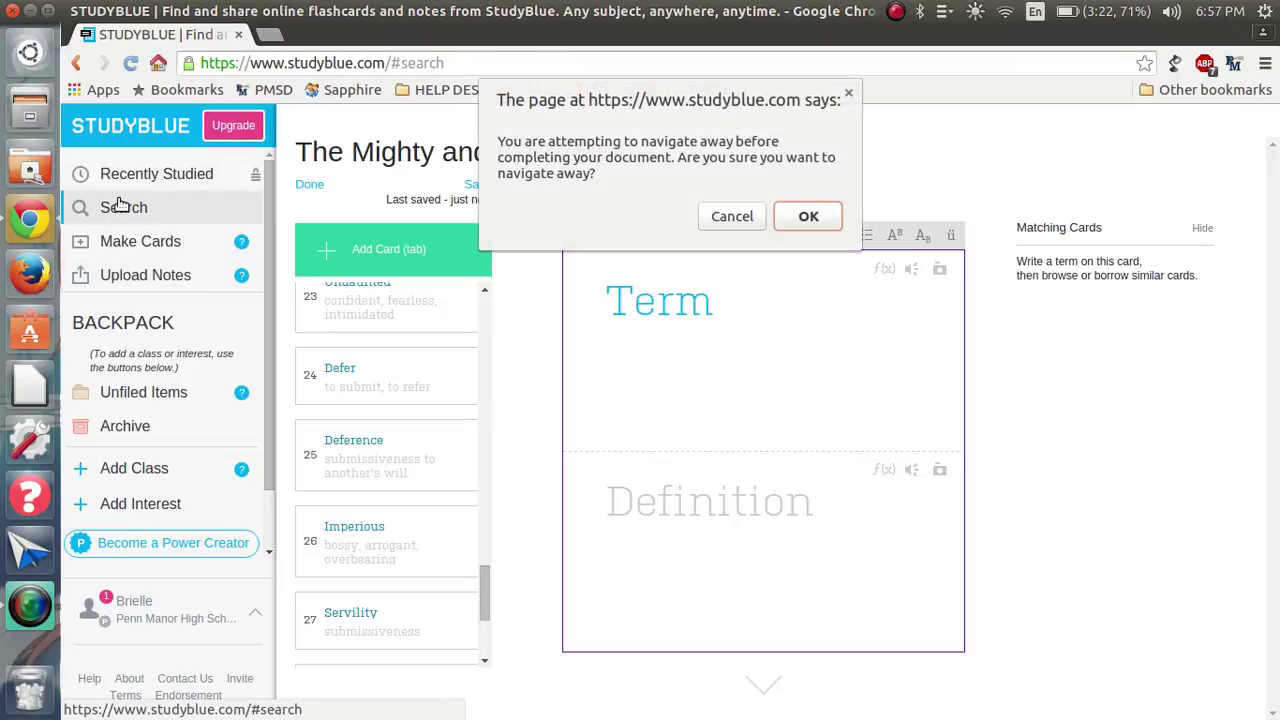
left_click(816, 220)
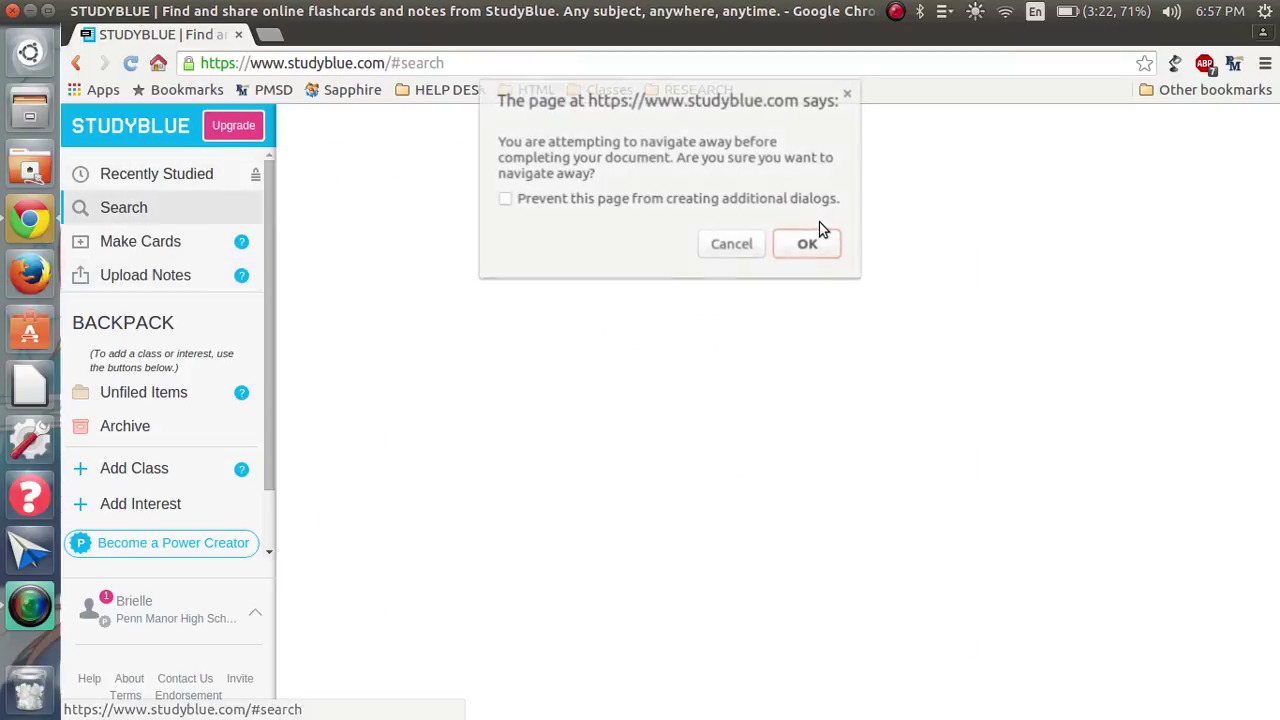
left_click(799, 244)
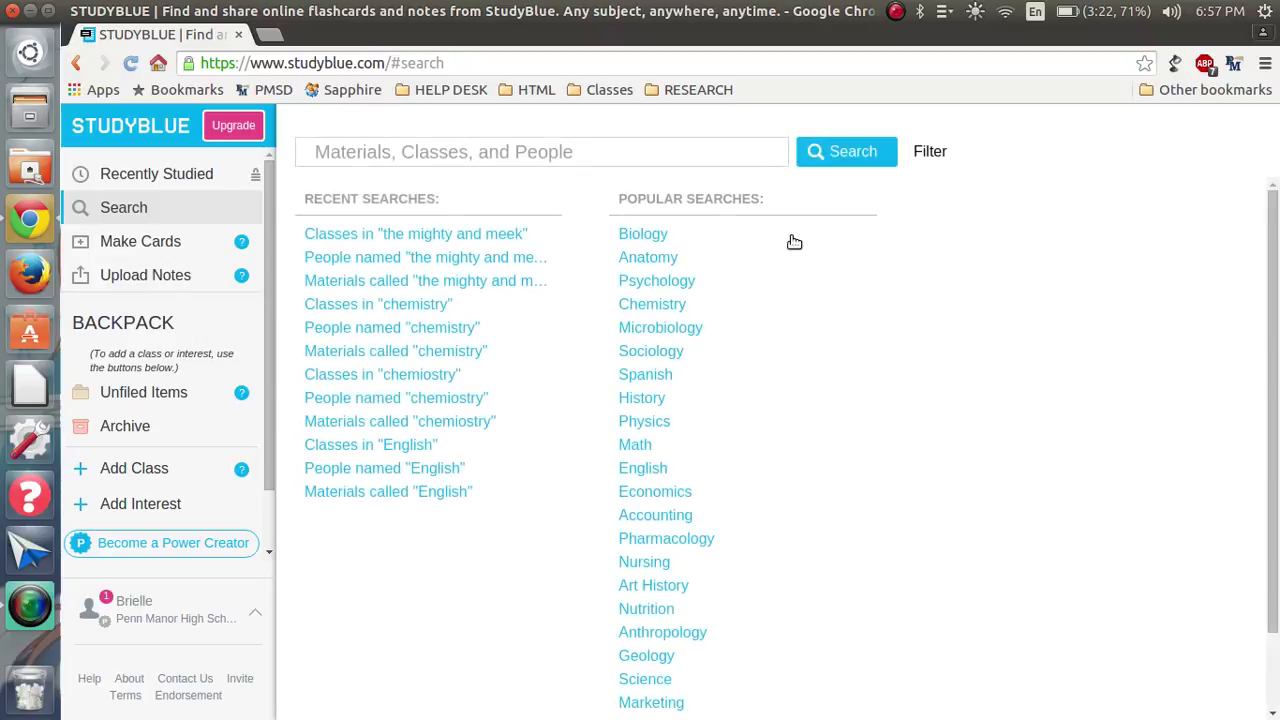
left_click(658, 151)
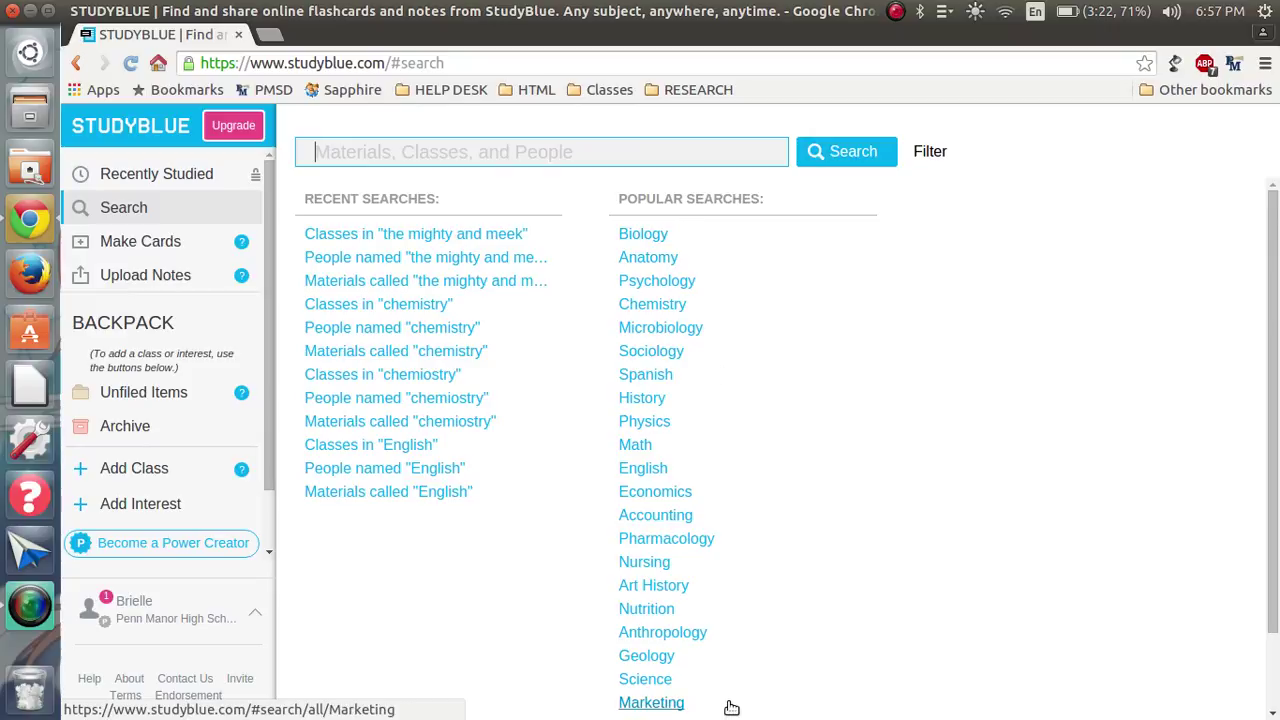
left_click(665, 470)
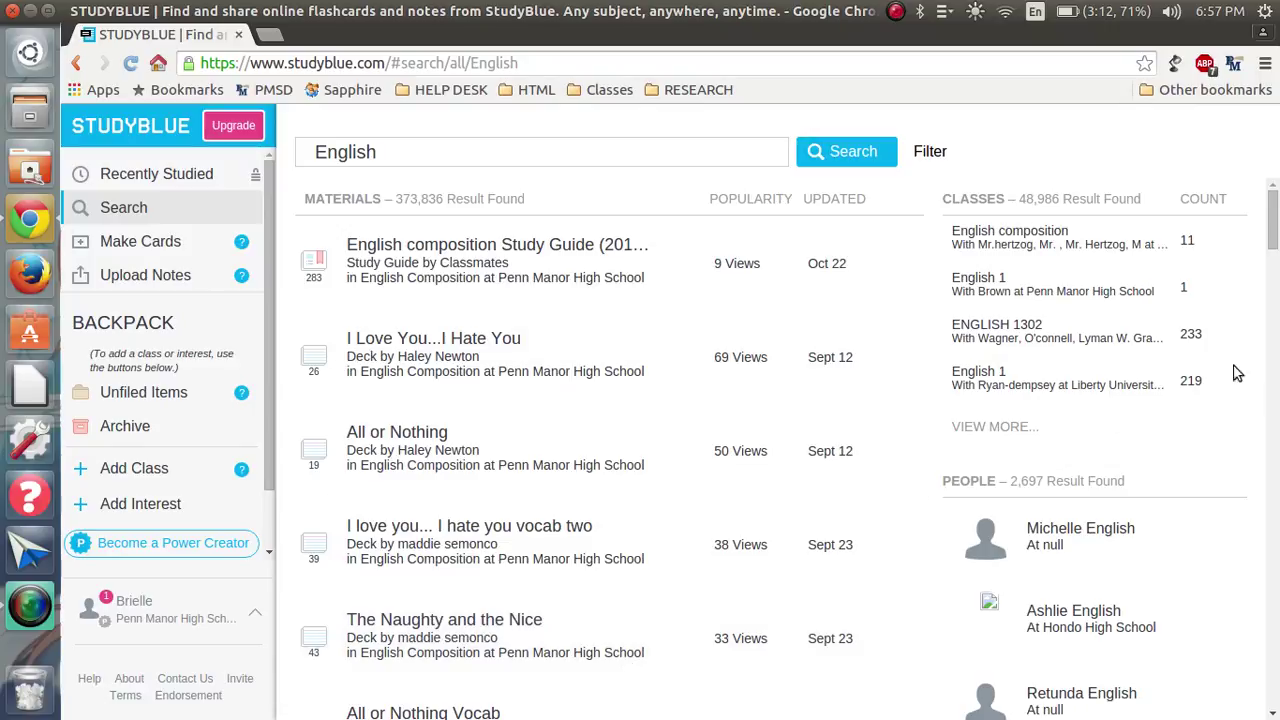
Browse The Long an Short of It Vocabulary 4, then reopen The Mighty and the Meek from Recently Studied
scroll(1277, 228, "down", 10)
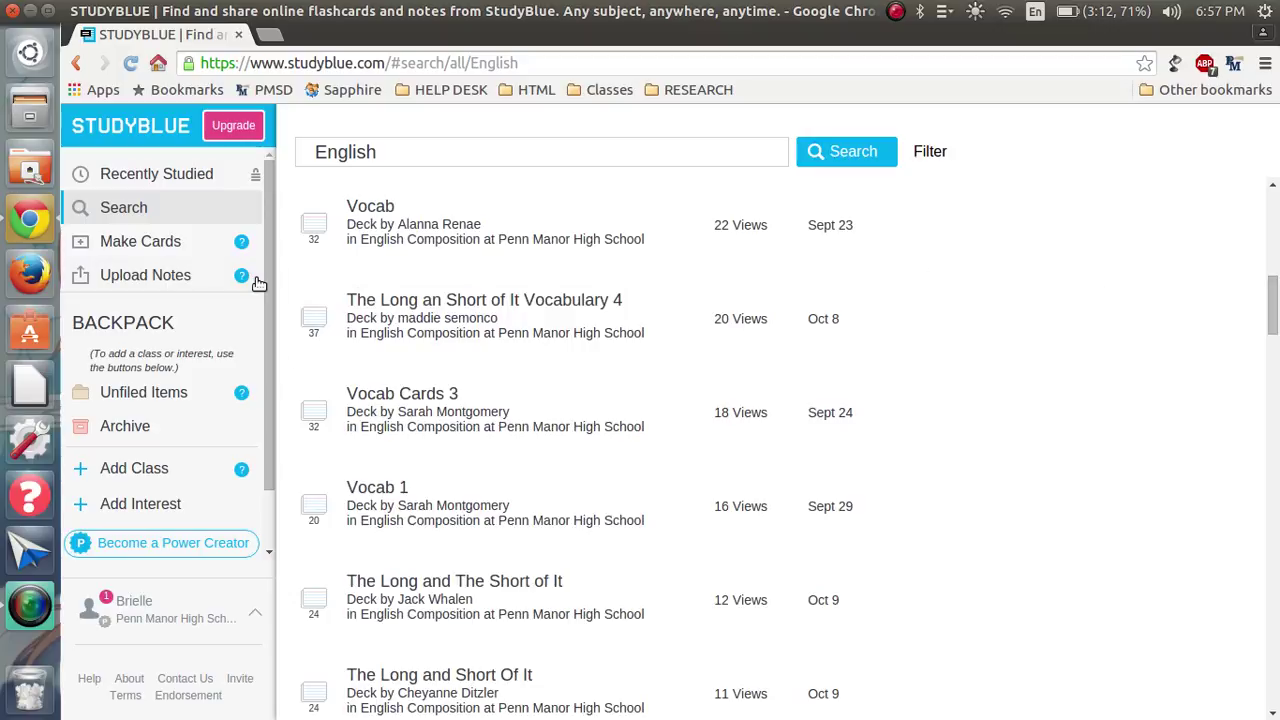
left_click(455, 311)
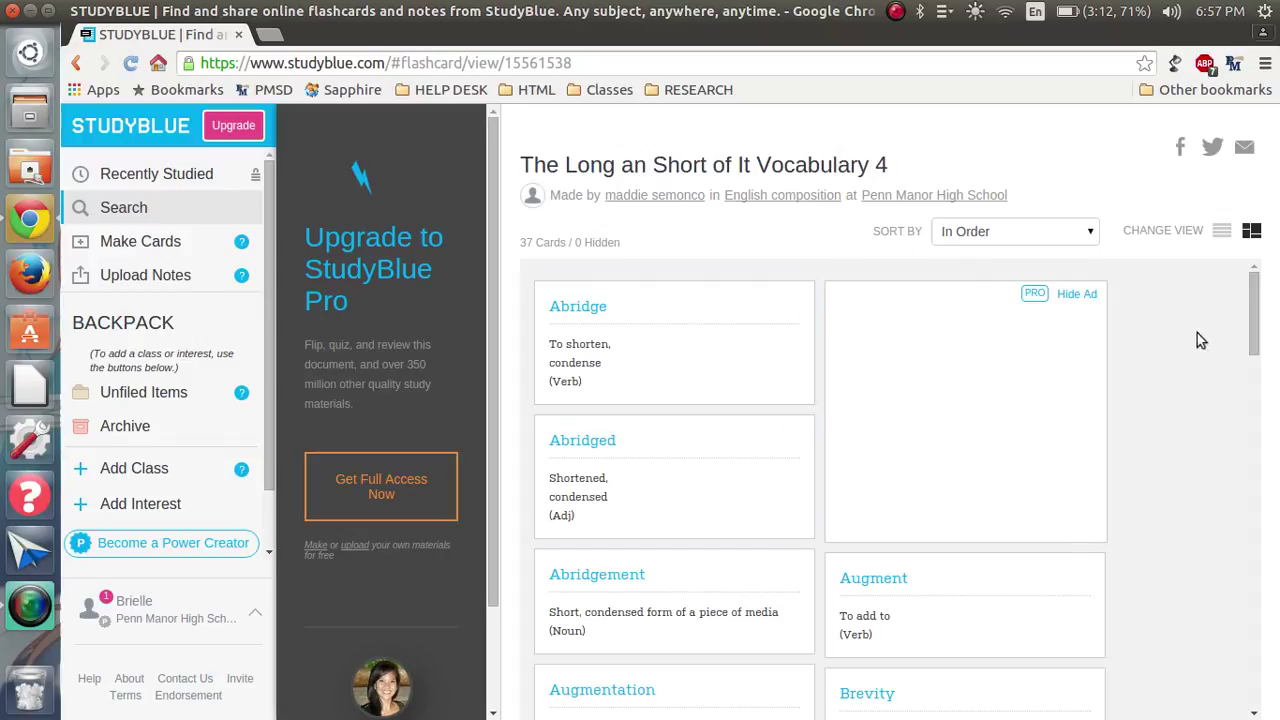
left_click_drag(1265, 336, 1265, 482)
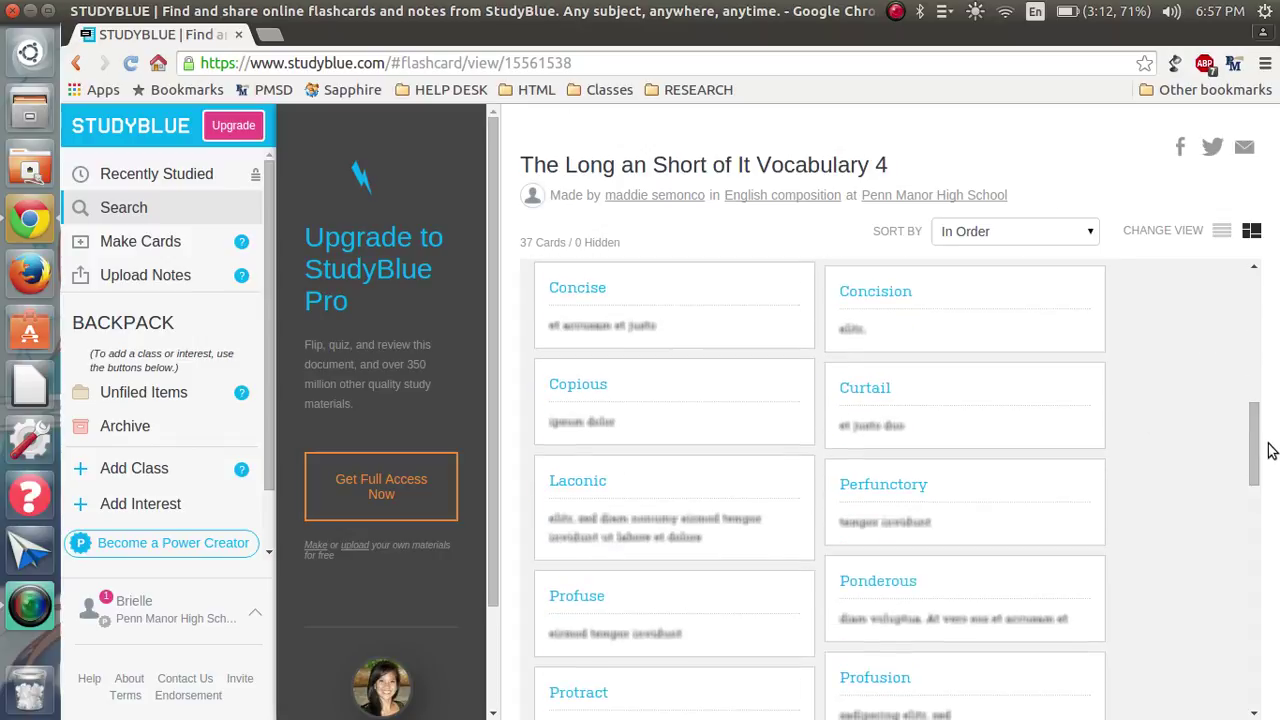
left_click(132, 186)
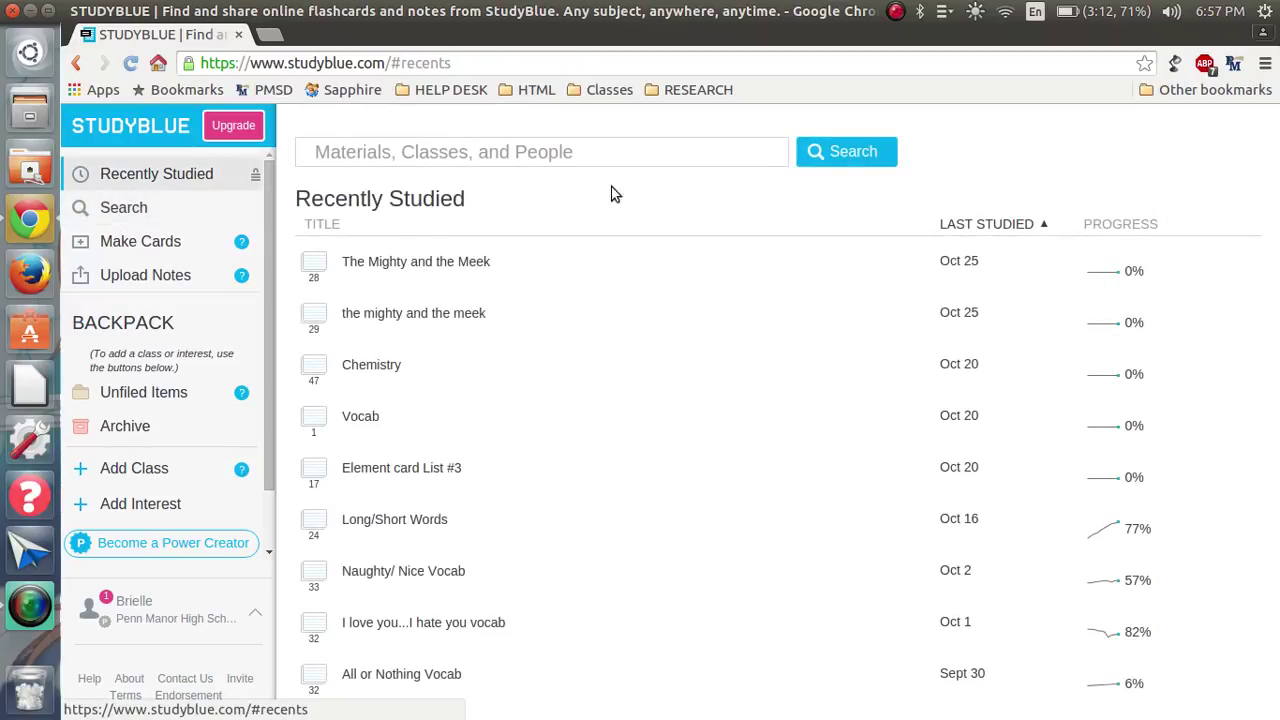
left_click(446, 263)
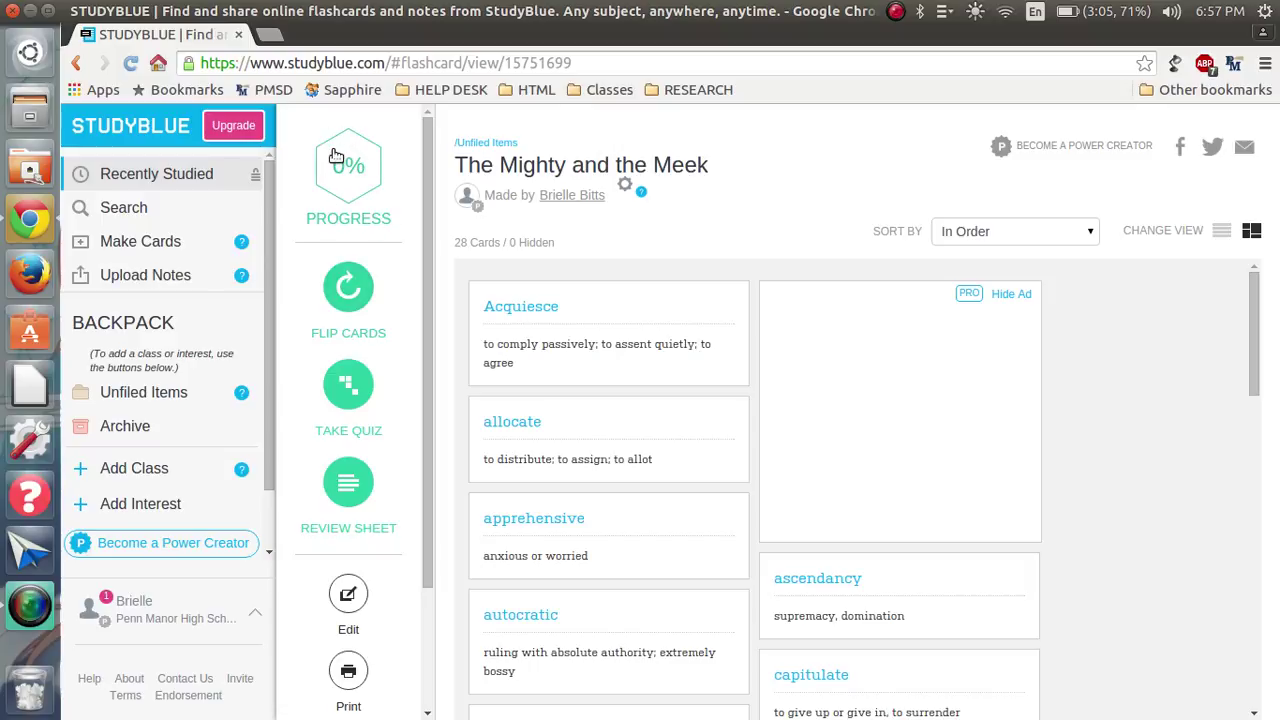
Flip the apprehensive card, mark it wrong, and finish the session at 0%
left_click(337, 300)
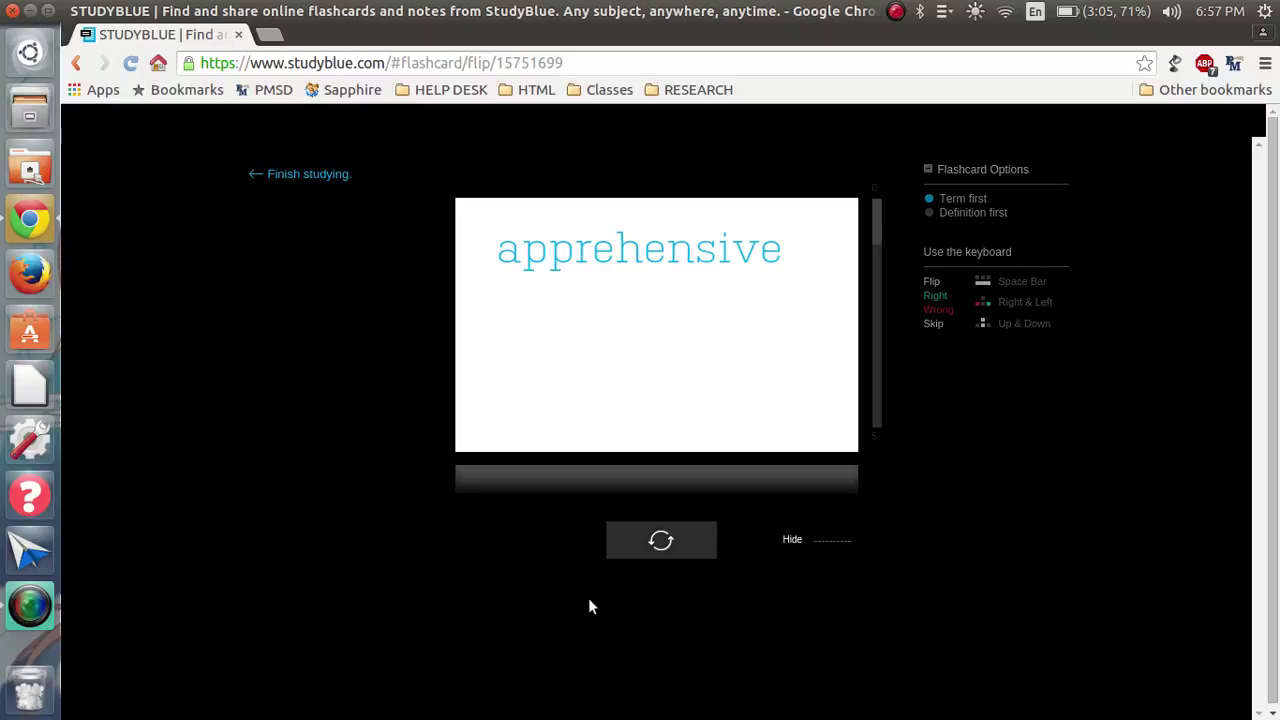
left_click(772, 400)
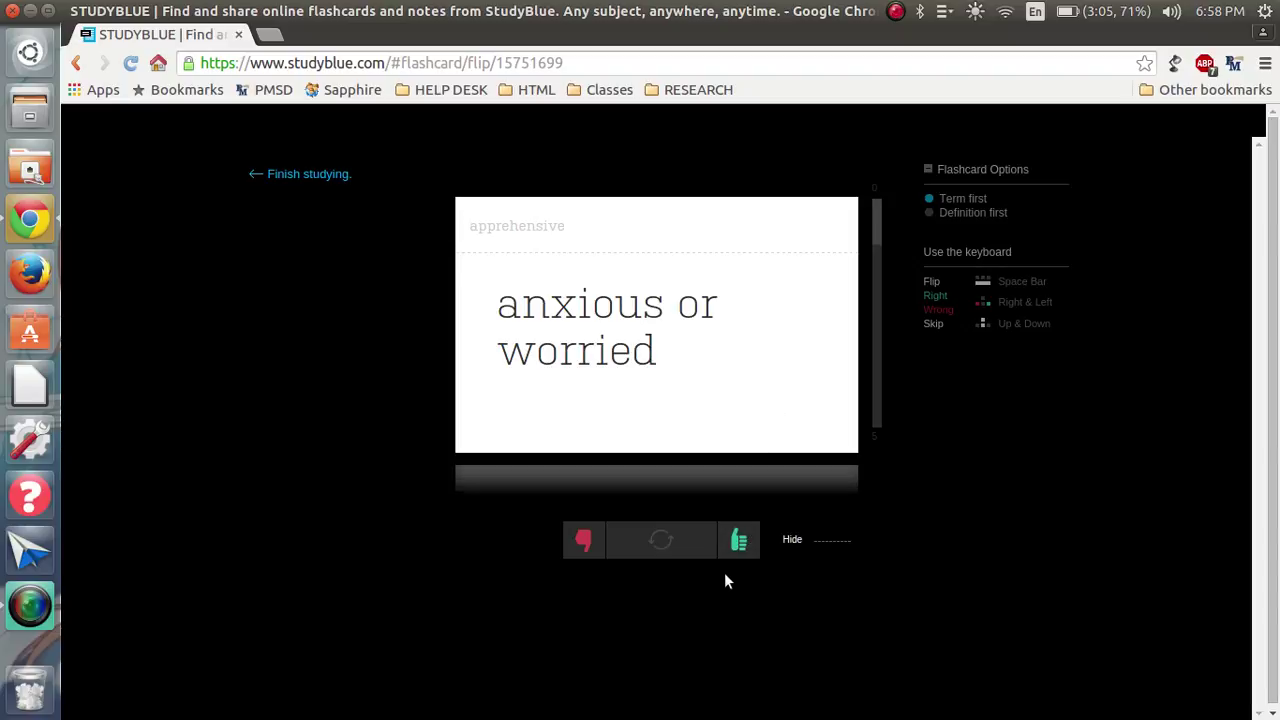
left_click(600, 556)
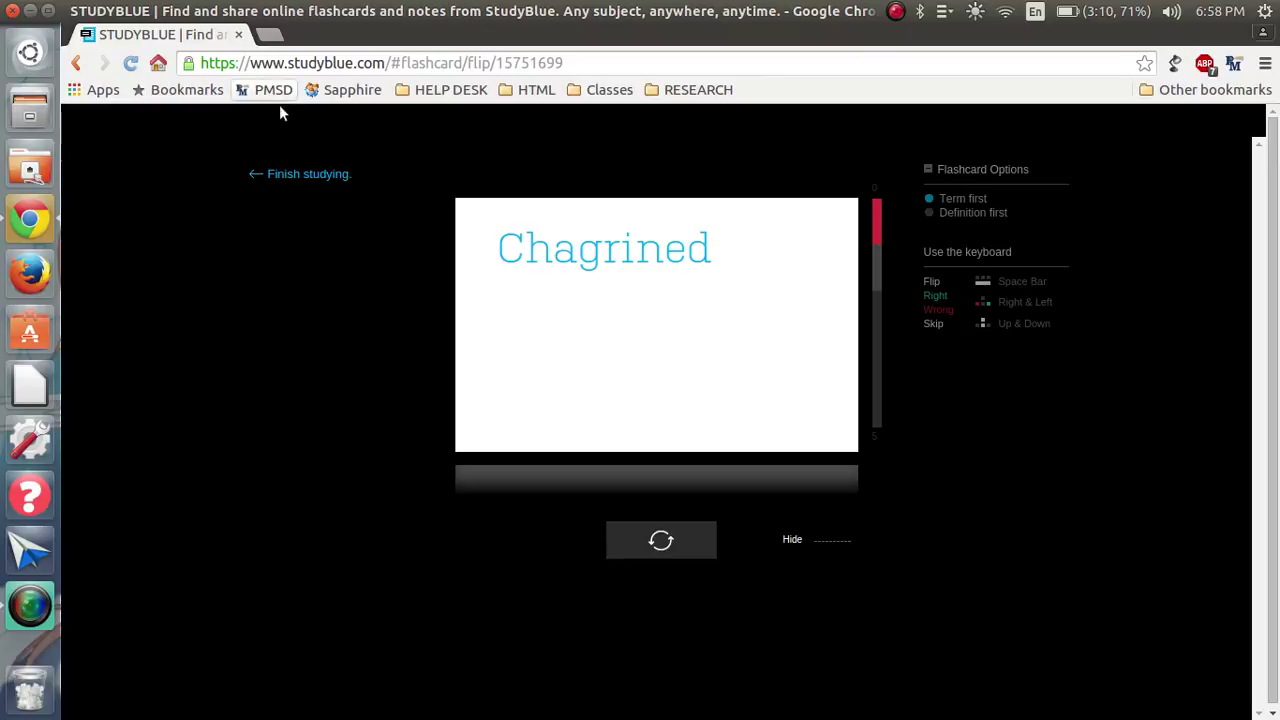
left_click(290, 172)
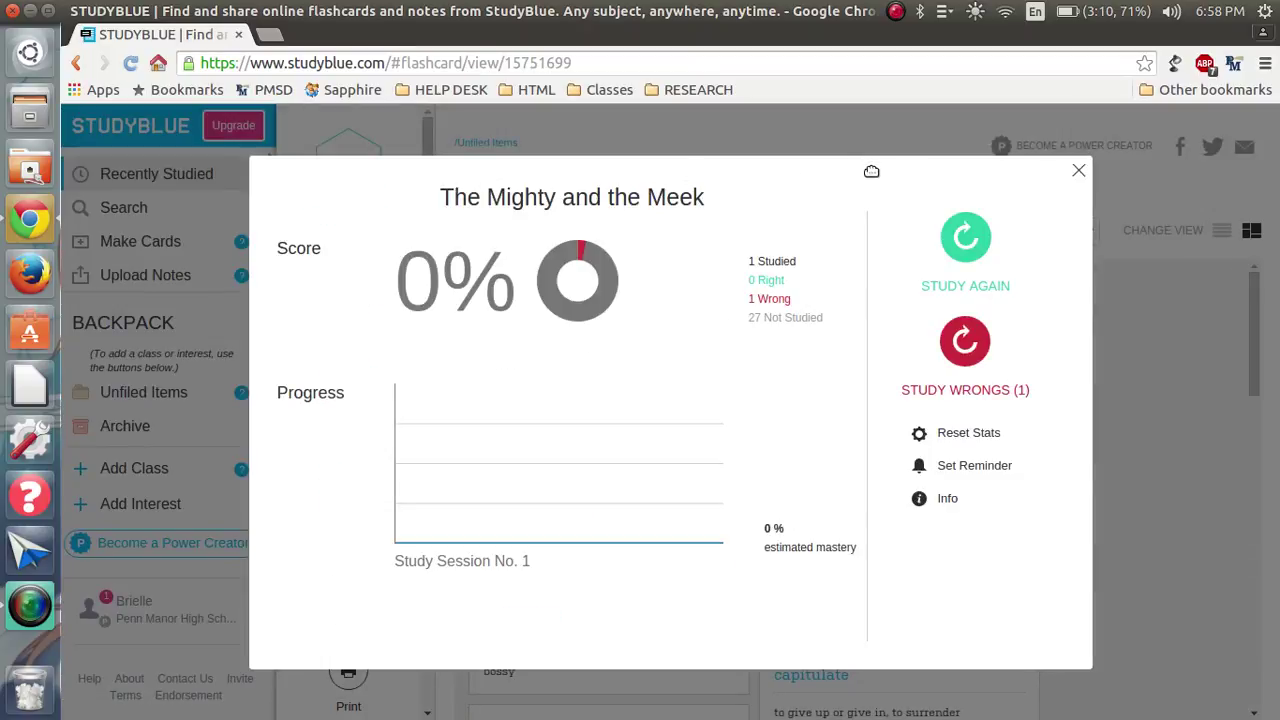
Start a 5-question random quiz using only the Multiple-Choice format
left_click(1077, 172)
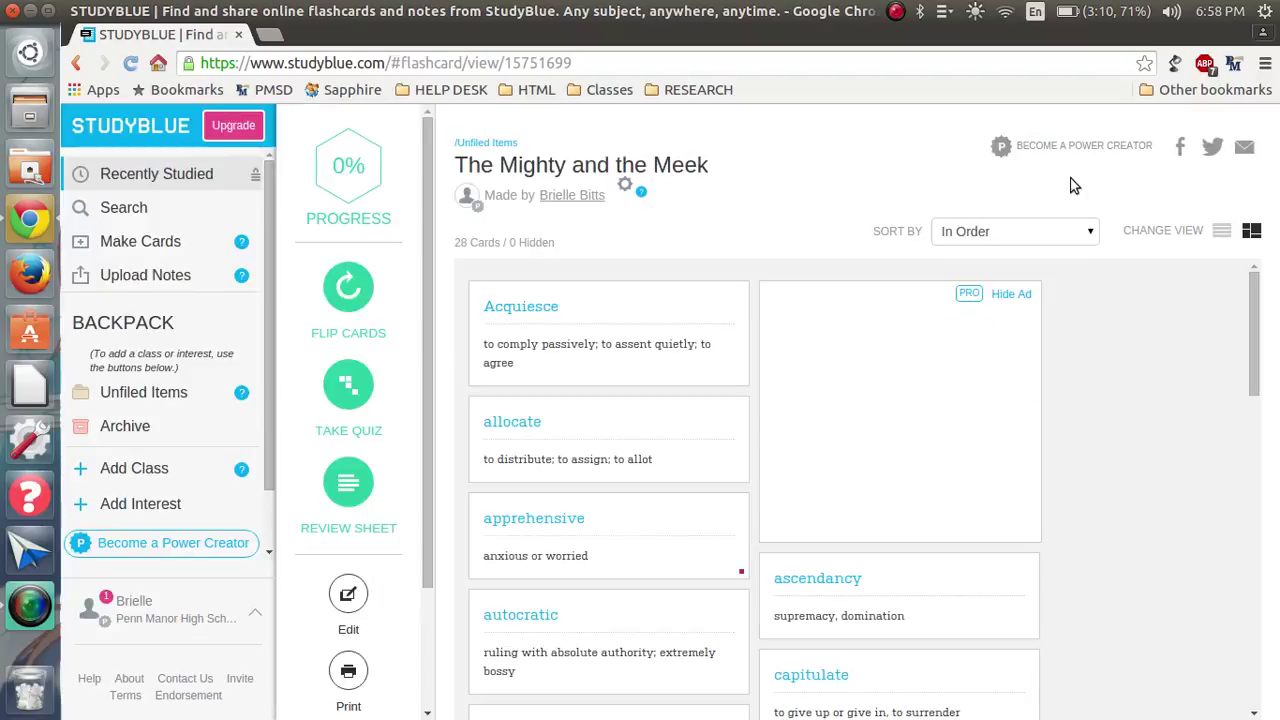
left_click(347, 388)
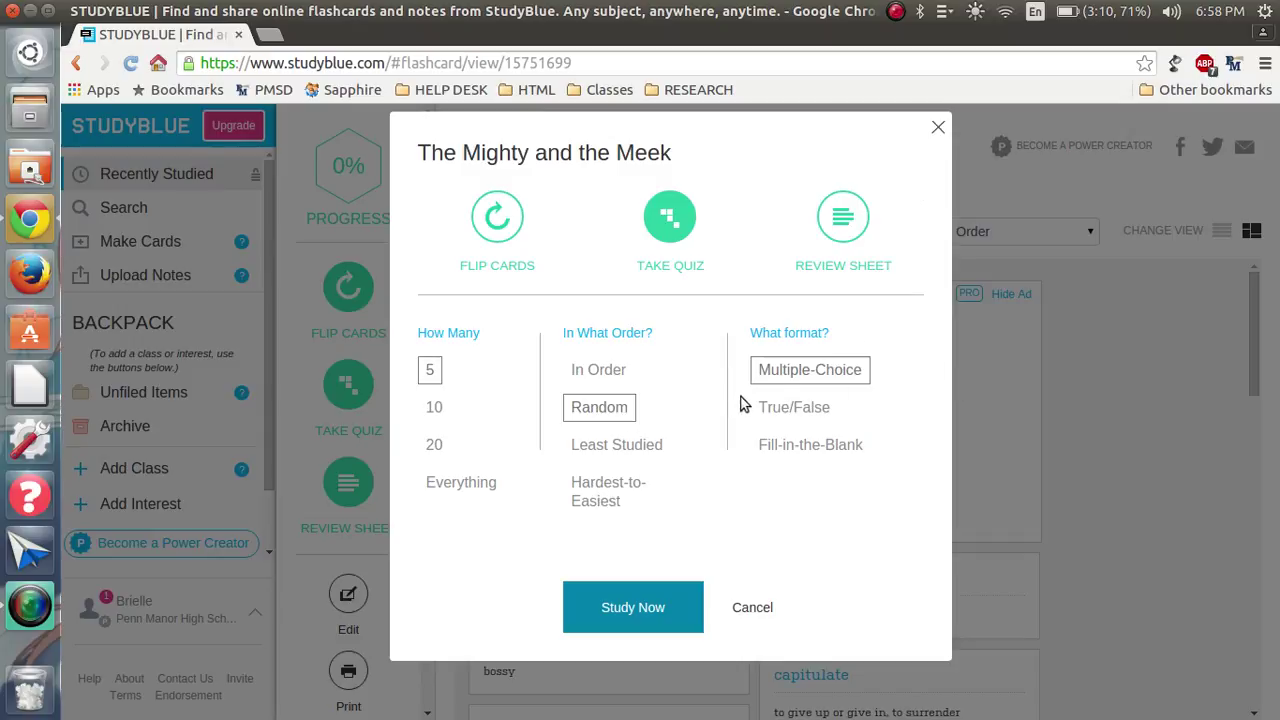
left_click(782, 421)
left_click(790, 444)
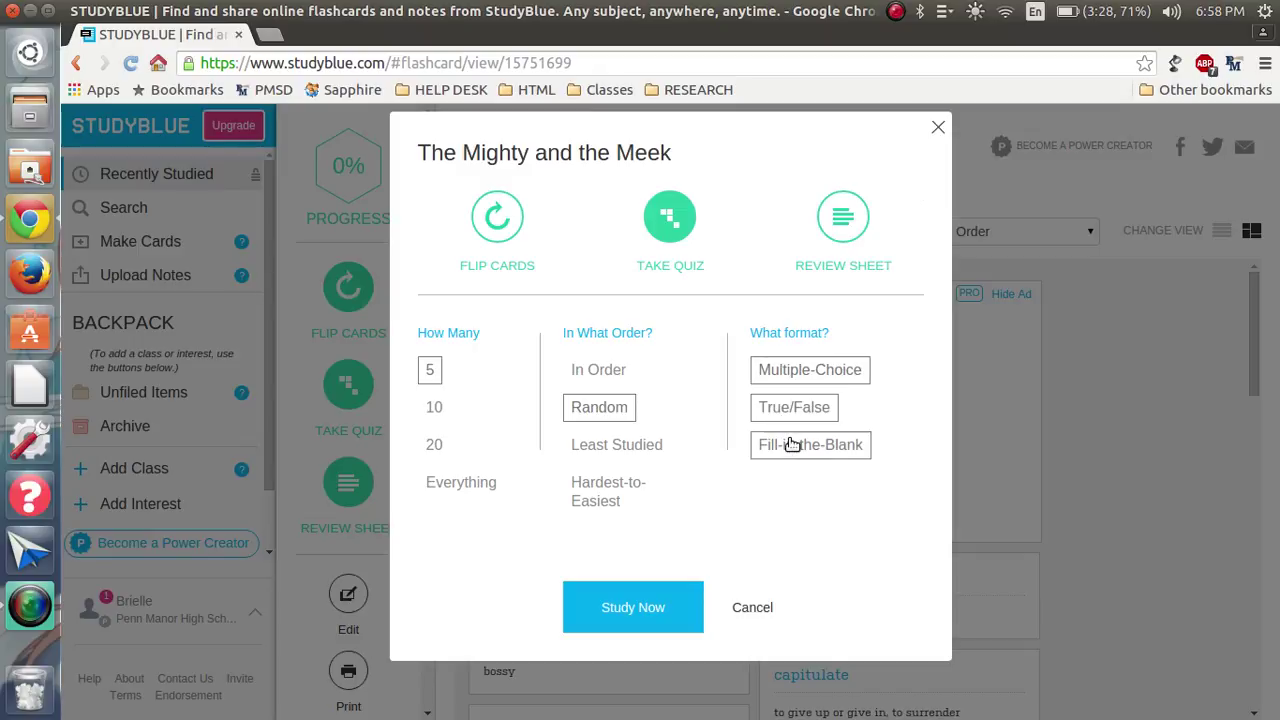
left_click(788, 445)
left_click(794, 415)
left_click(633, 607)
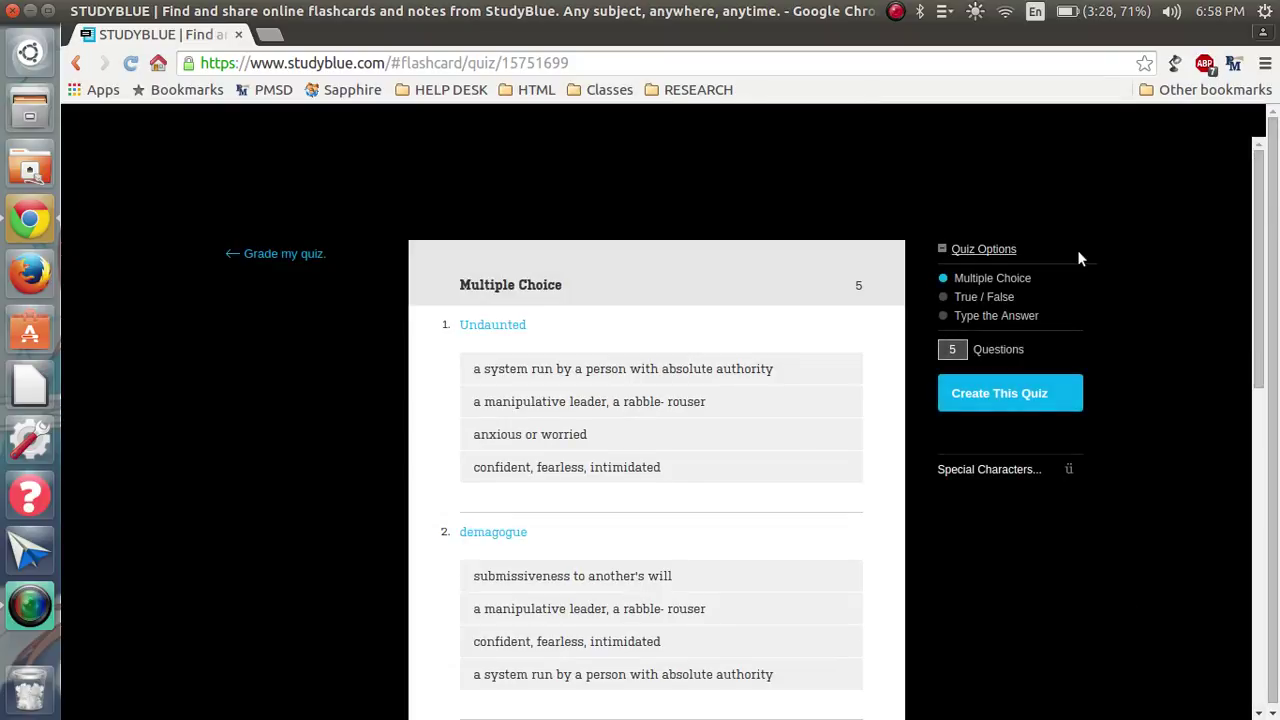
Return from the quiz to The Mighty and the Meek deck overview
left_click(256, 253)
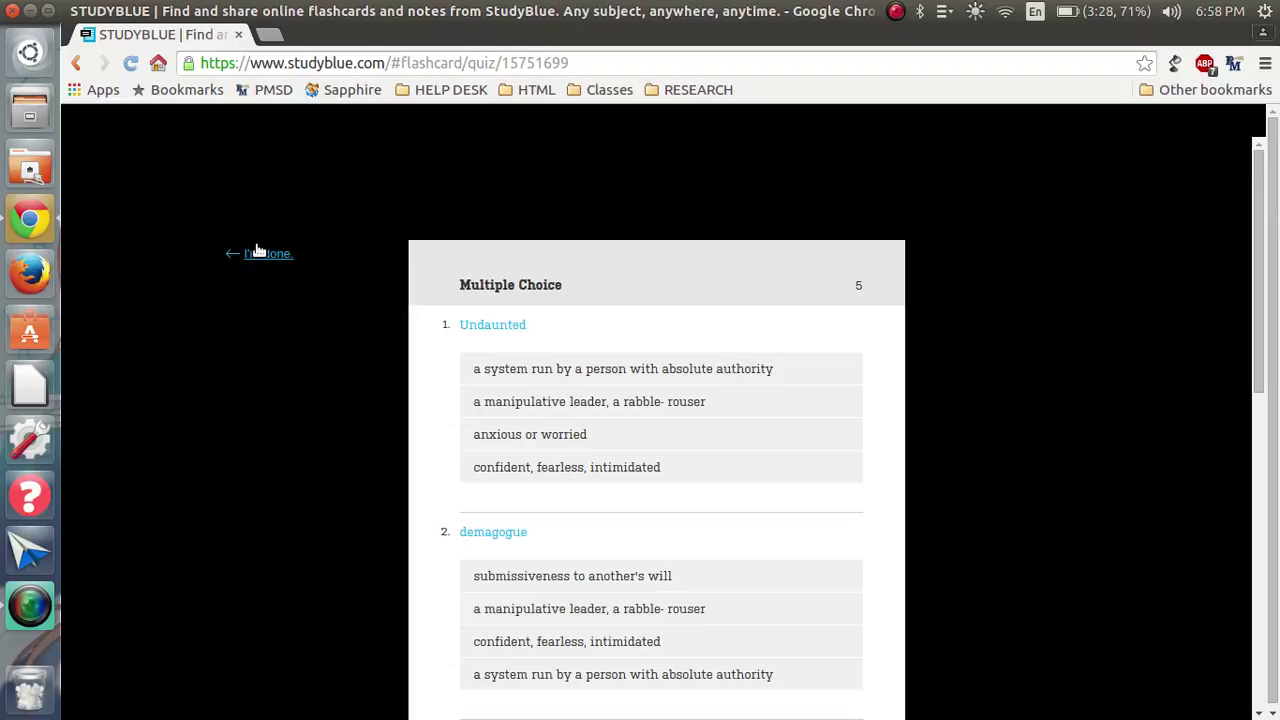